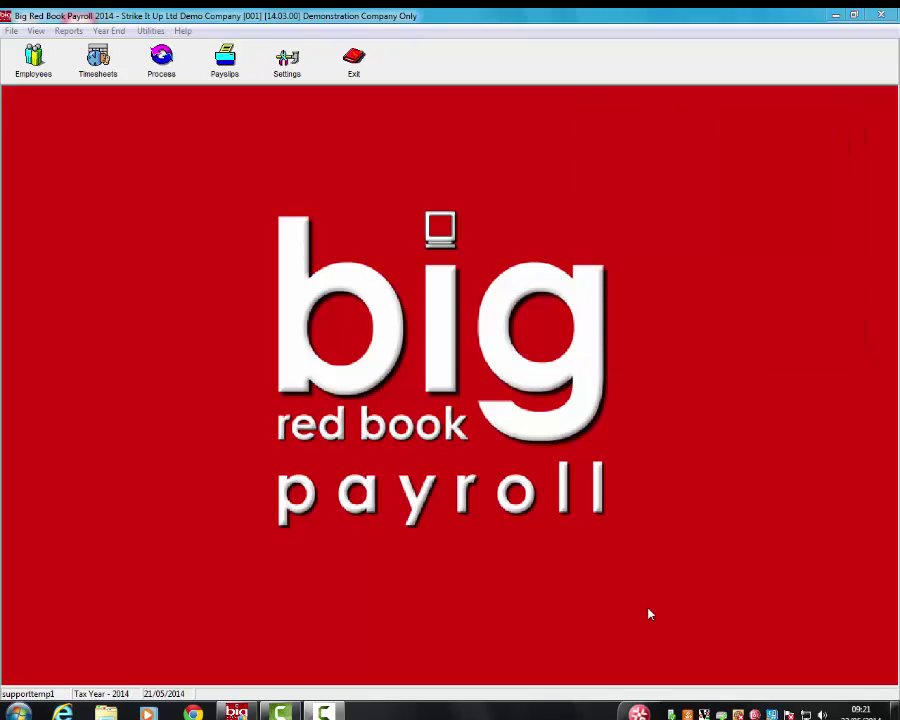
# Step: Check the company settings, then keep PayPath as the employee's payment method
pyautogui.click(287, 74)
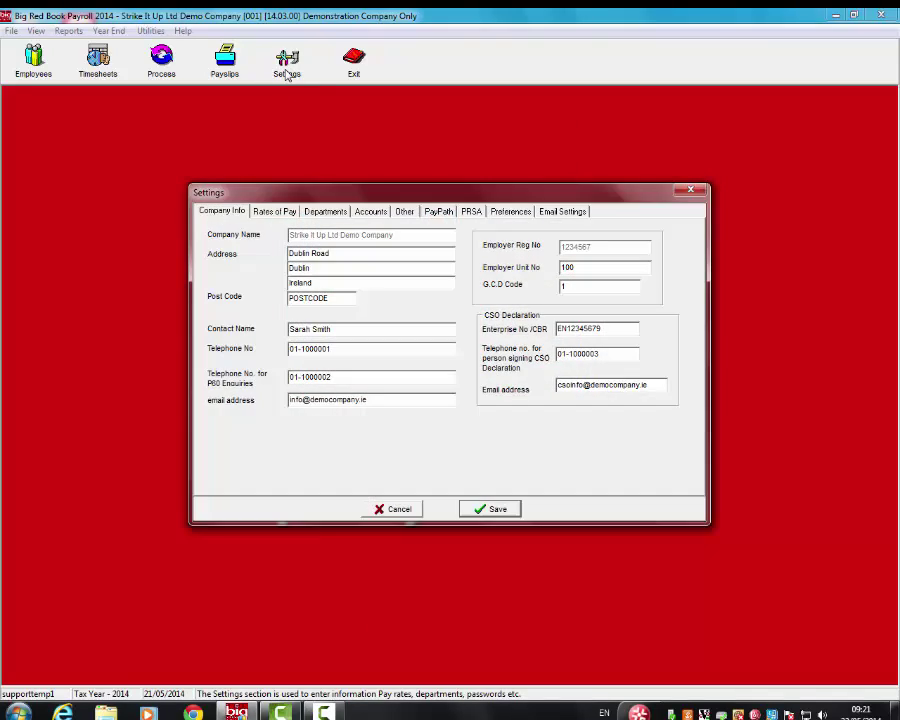
pyautogui.click(497, 510)
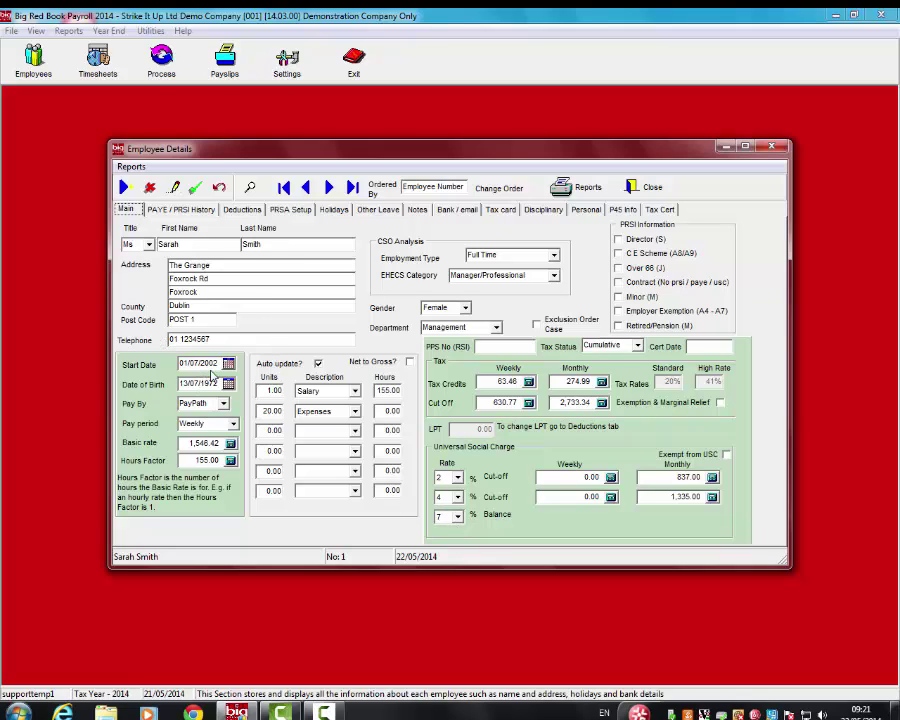
pyautogui.click(223, 403)
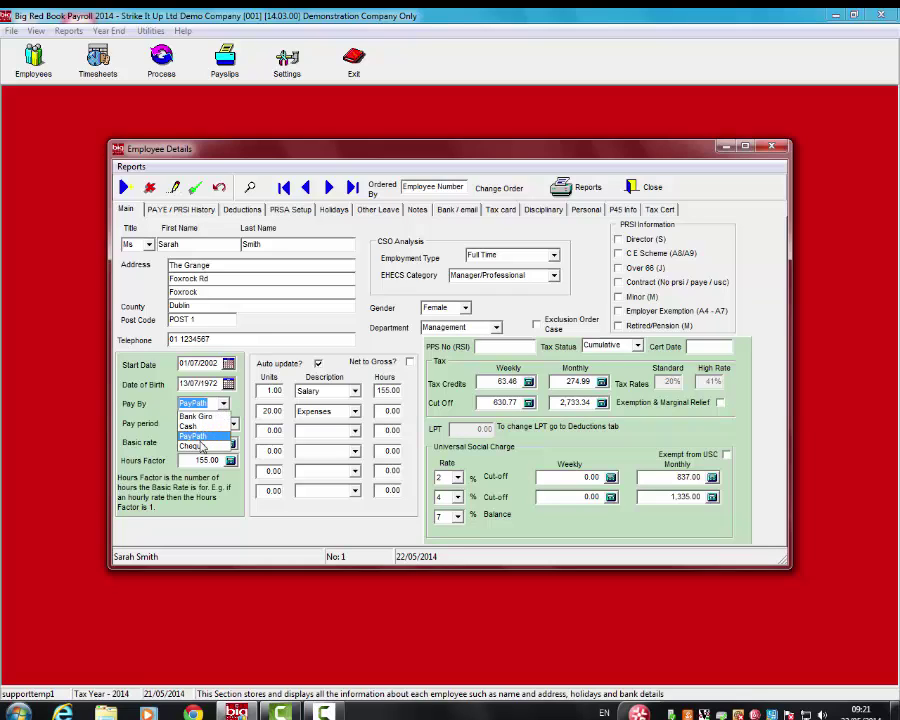
pyautogui.click(267, 291)
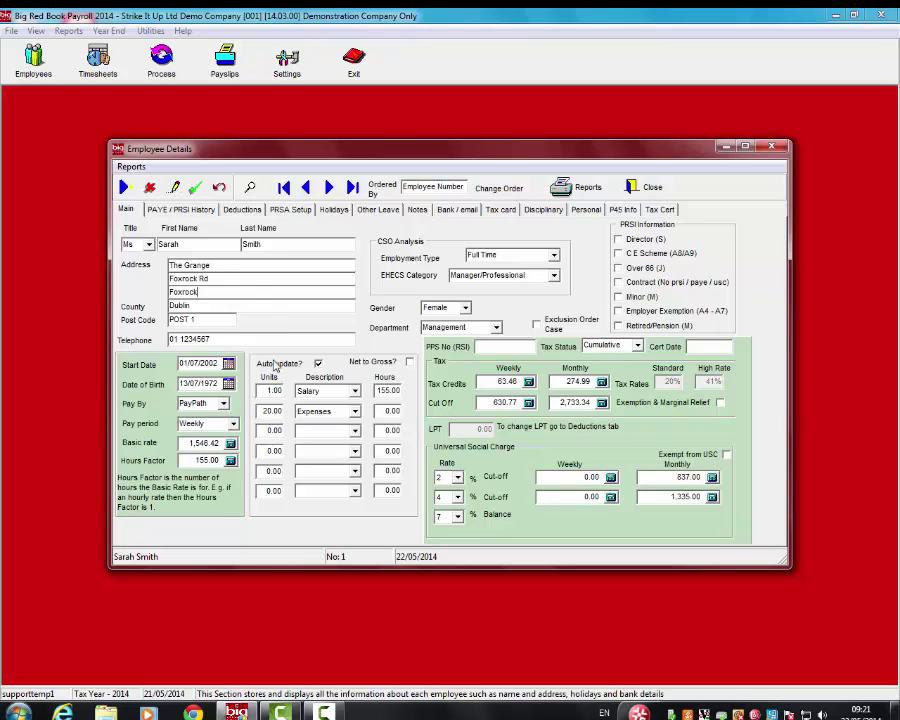
# Step: Keep the pay period as Weekly and select the current Hours Factor value 155
pyautogui.click(233, 424)
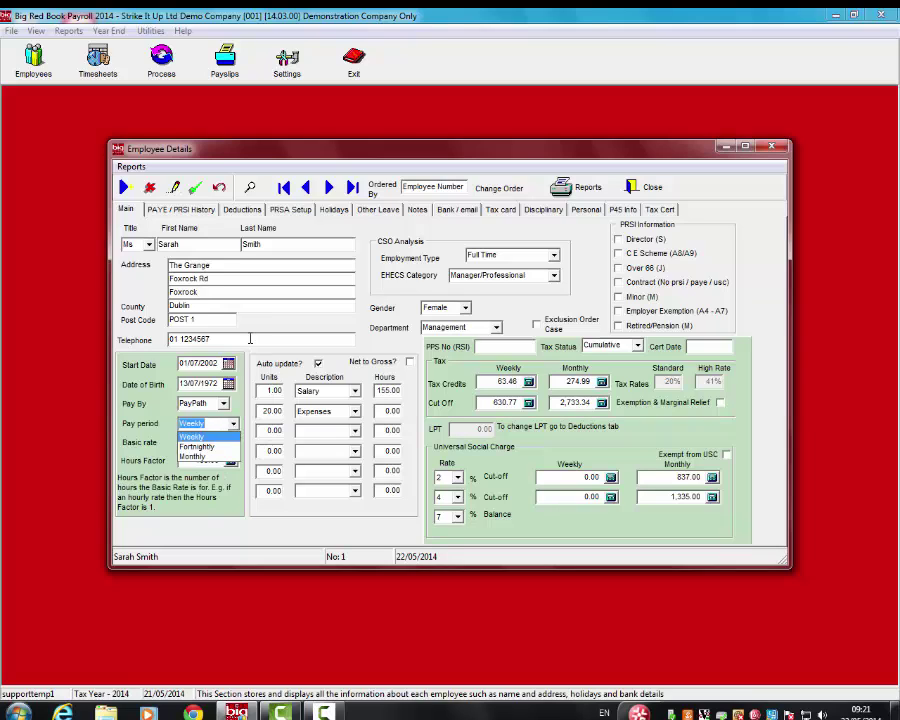
pyautogui.click(233, 436)
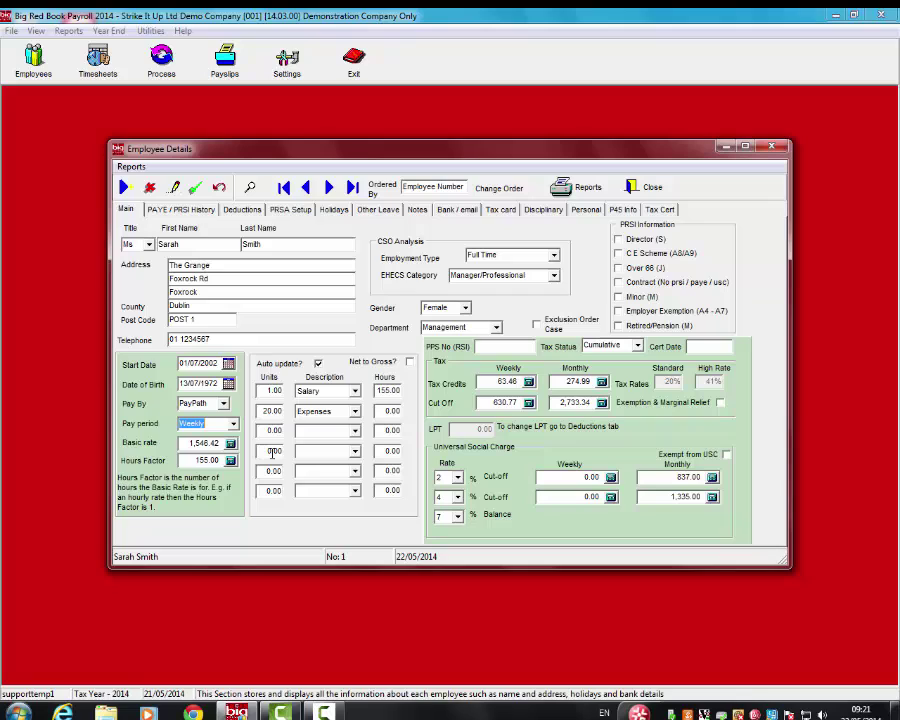
pyautogui.click(211, 461)
pyautogui.doubleClick(211, 461)
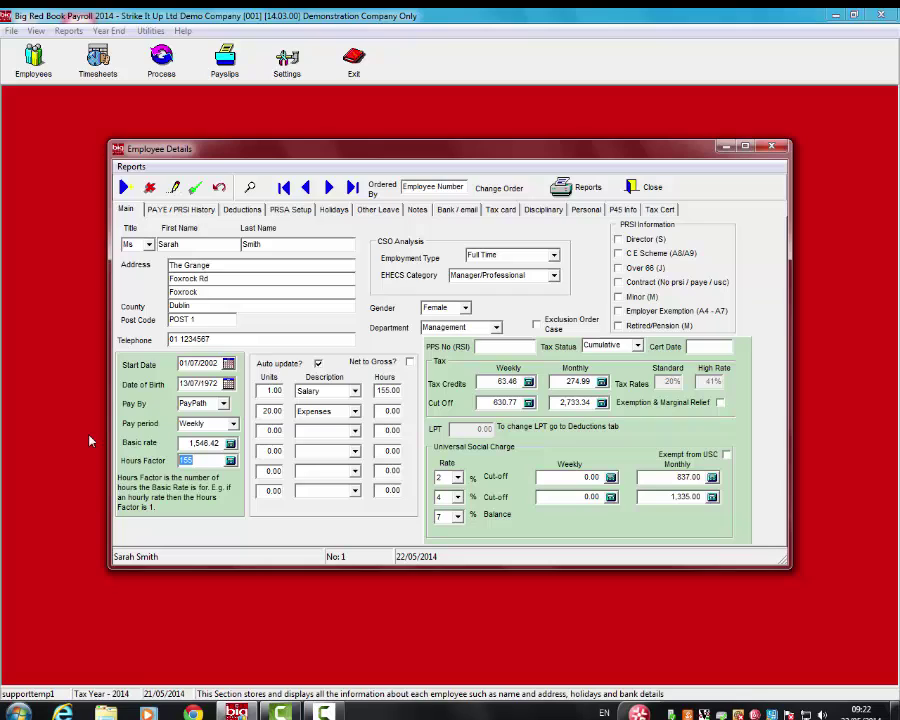
# Step: Set the Hours Factor to 50 and check the pay Description options without changing them
pyautogui.write('50')
pyautogui.press('Return')
pyautogui.click(354, 391)
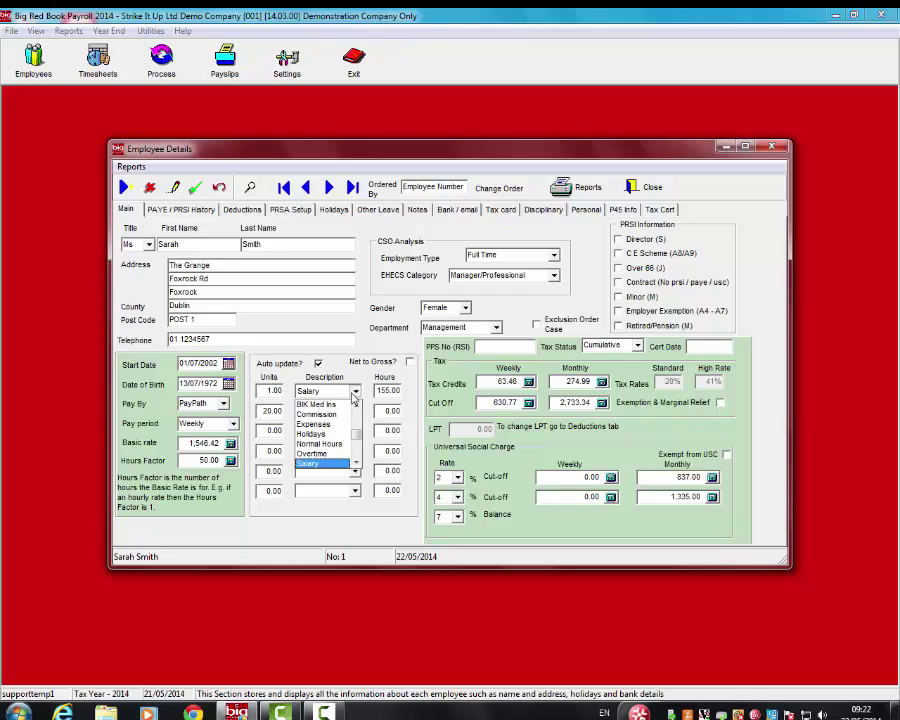
pyautogui.click(313, 424)
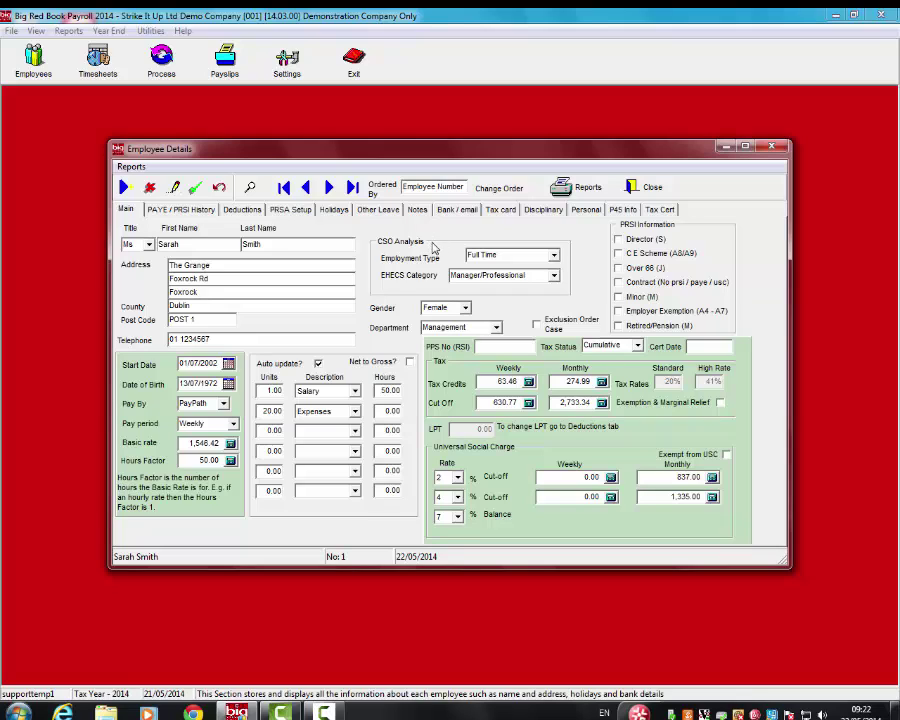
pyautogui.click(554, 255)
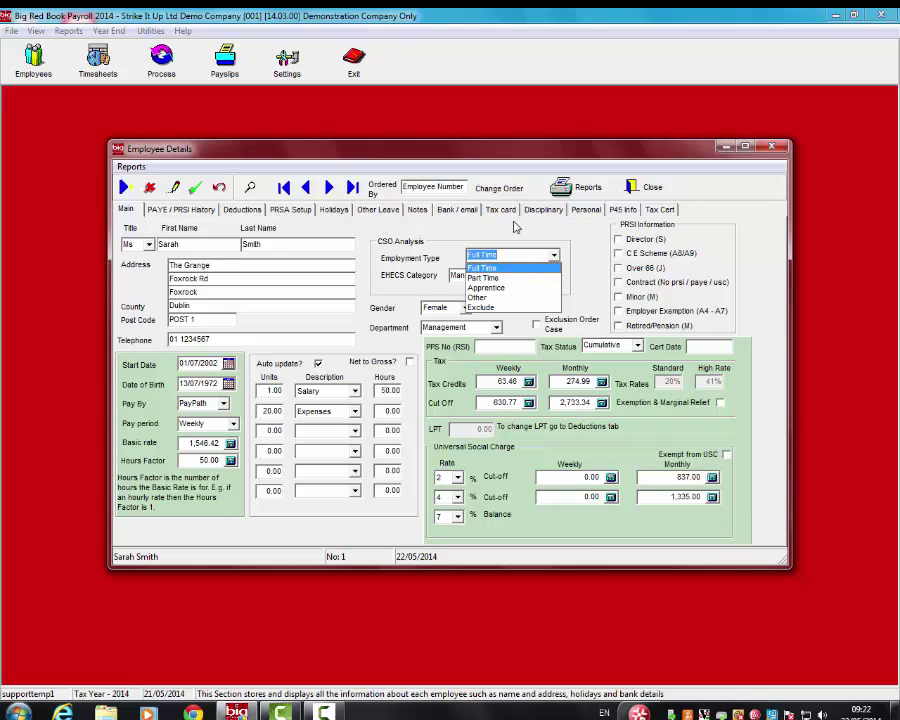
pyautogui.click(515, 227)
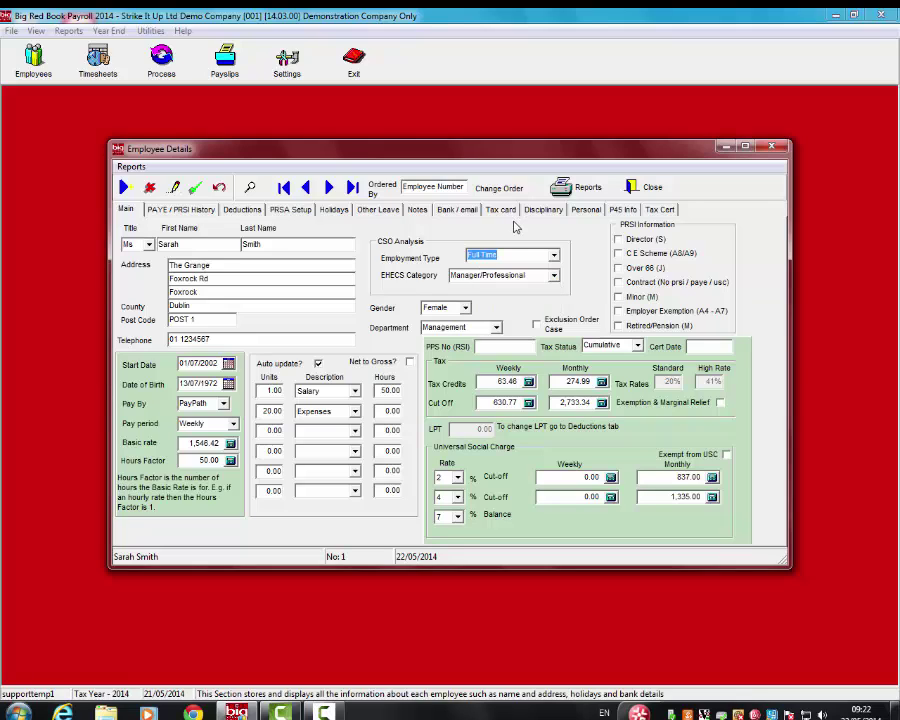
pyautogui.click(553, 277)
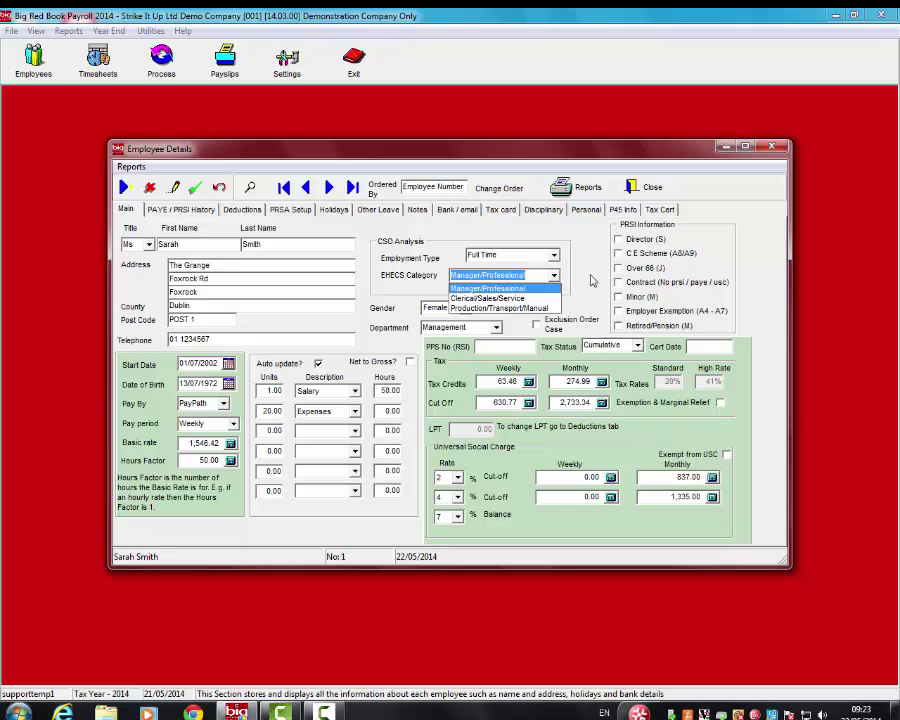
pyautogui.click(592, 281)
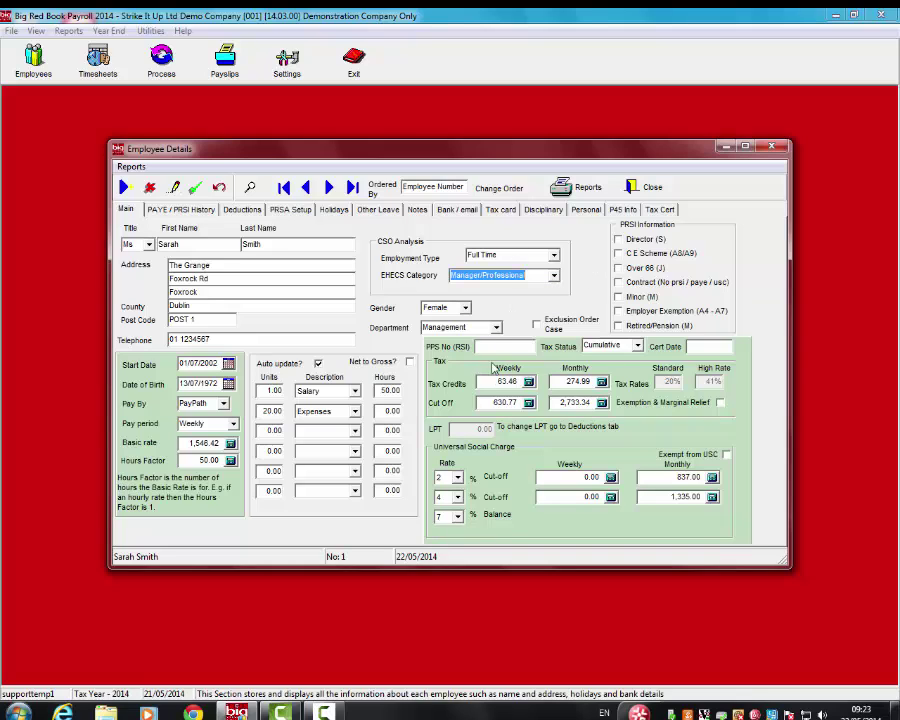
pyautogui.click(495, 328)
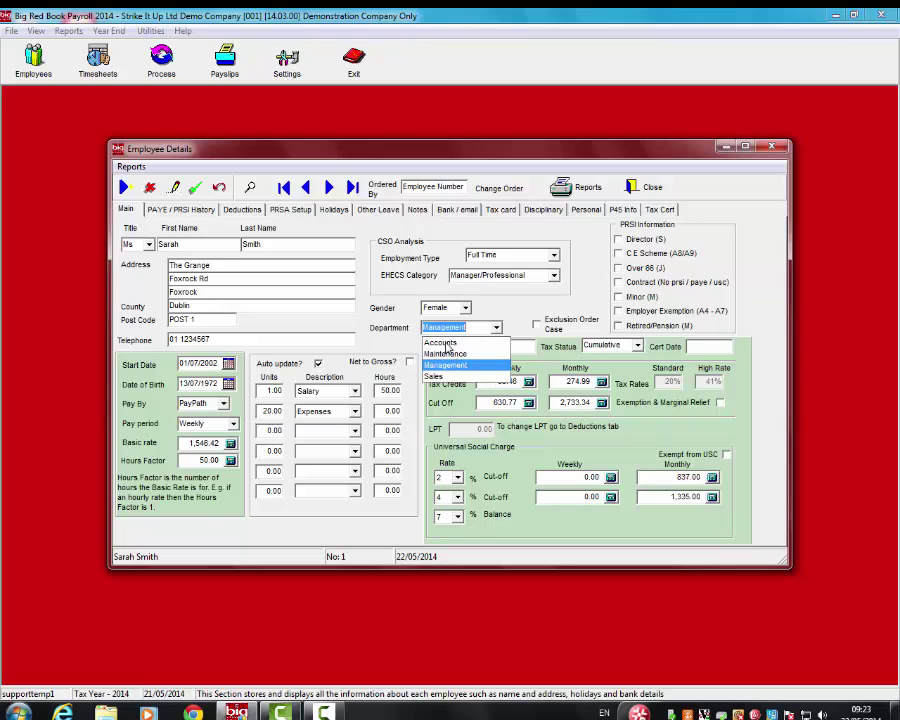
pyautogui.click(519, 304)
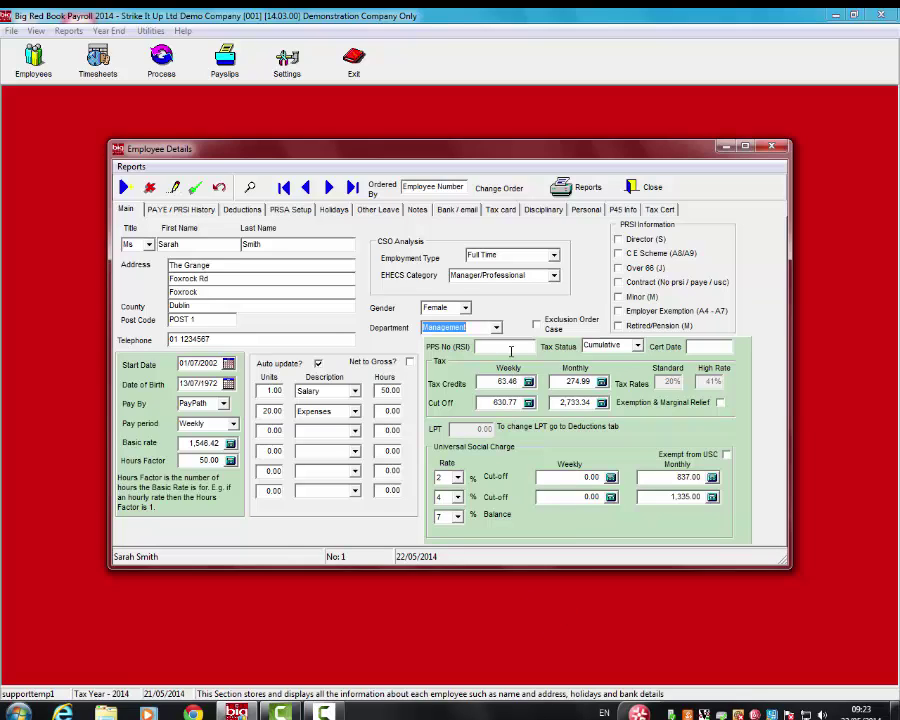
# Step: Review the PPS No field and keep the tax status as Cumulative
pyautogui.click(511, 348)
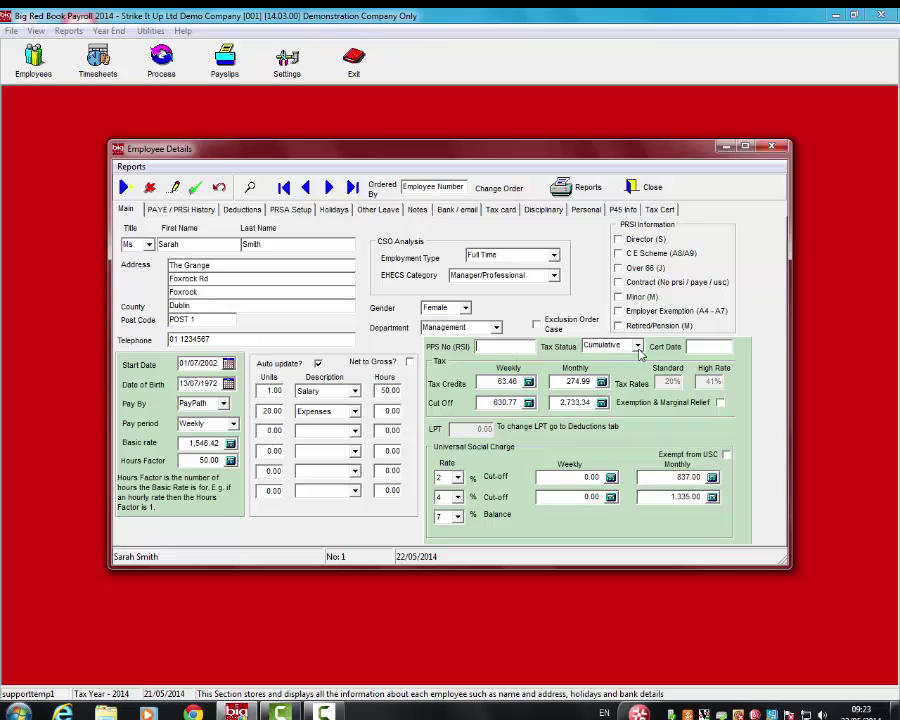
pyautogui.click(639, 351)
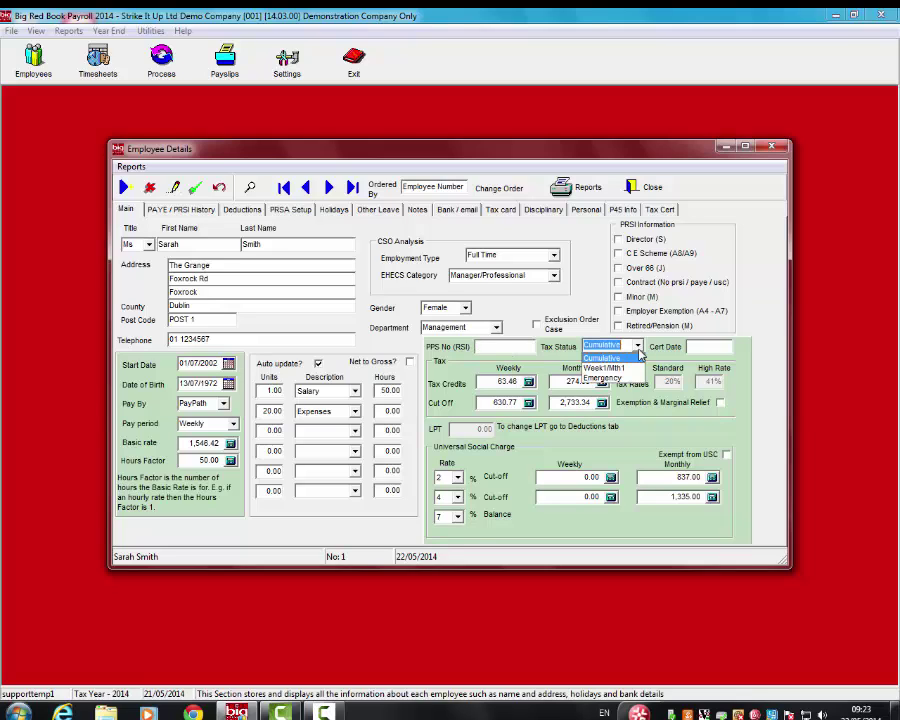
pyautogui.click(725, 340)
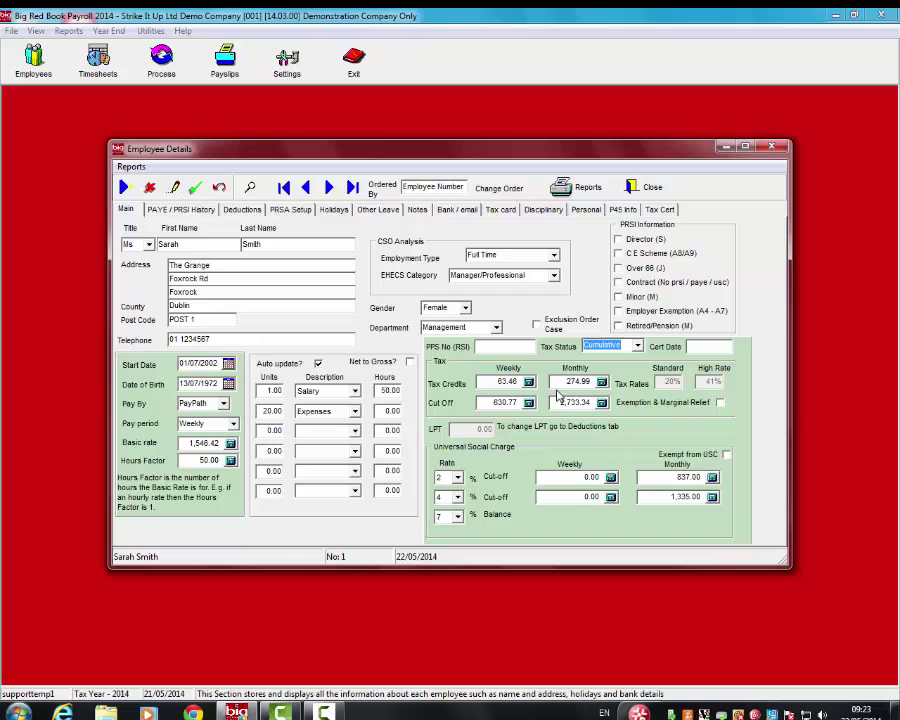
# Step: Check the PAYE / PRSI History page, then move on to the employee's Deductions page
pyautogui.click(190, 209)
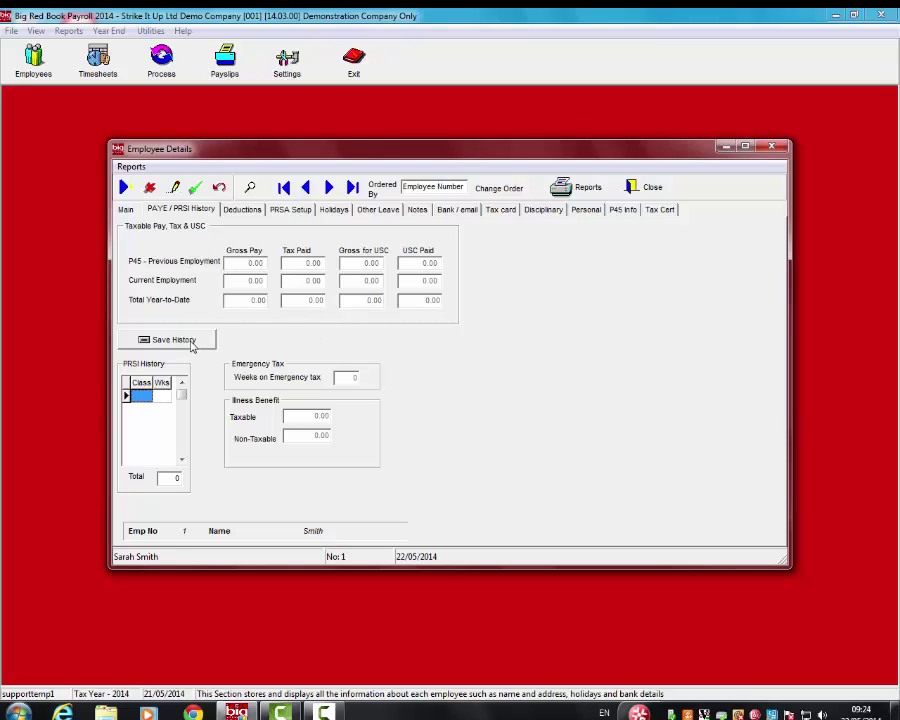
pyautogui.click(238, 212)
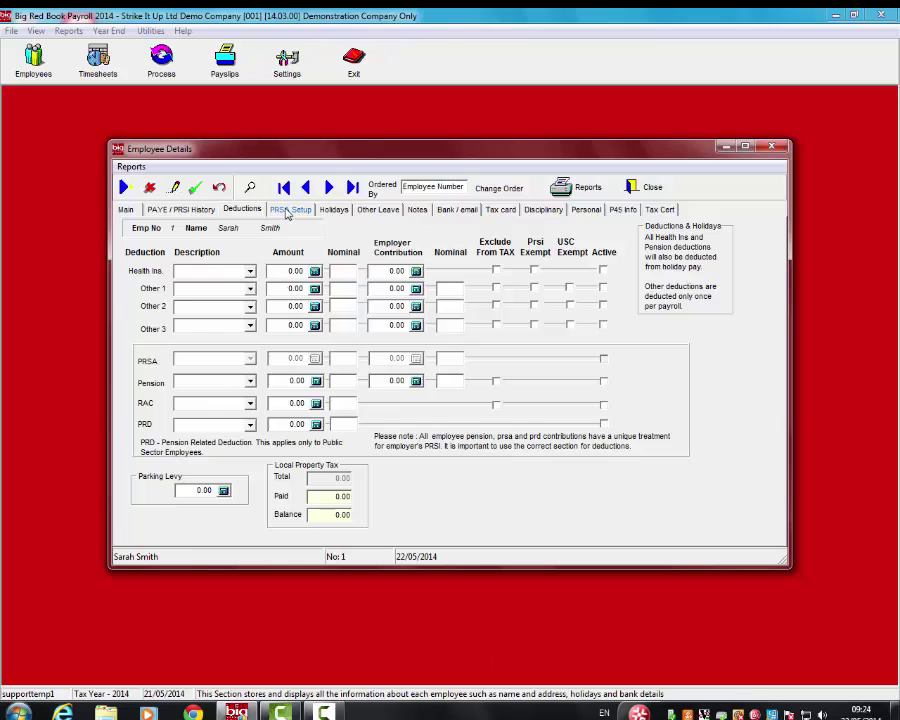
# Step: Enter a Pension deduction described as 'pension' with an amount of 100
pyautogui.click(288, 212)
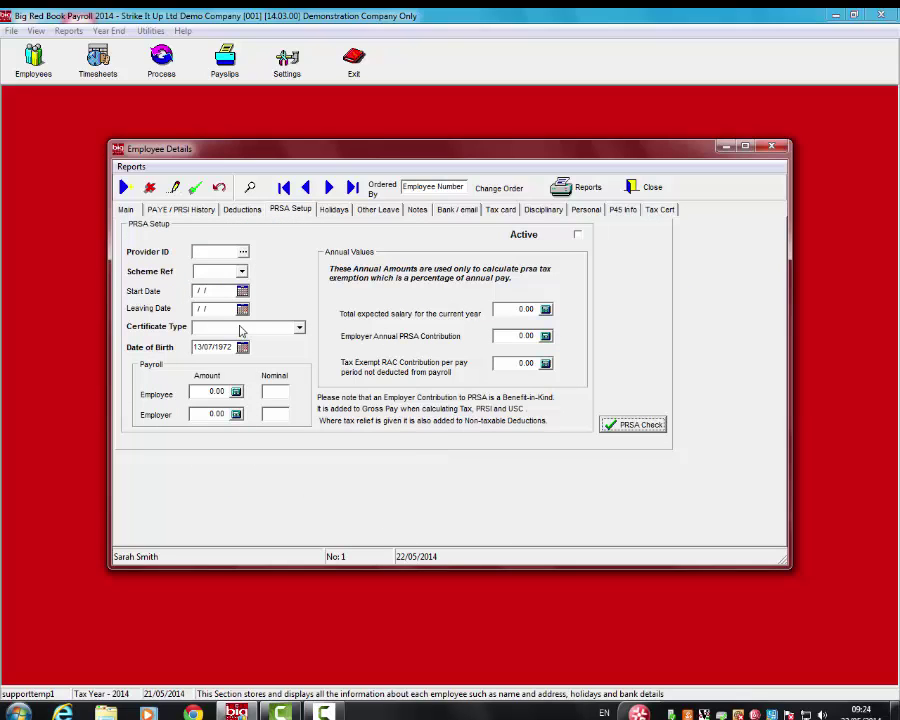
pyautogui.click(249, 210)
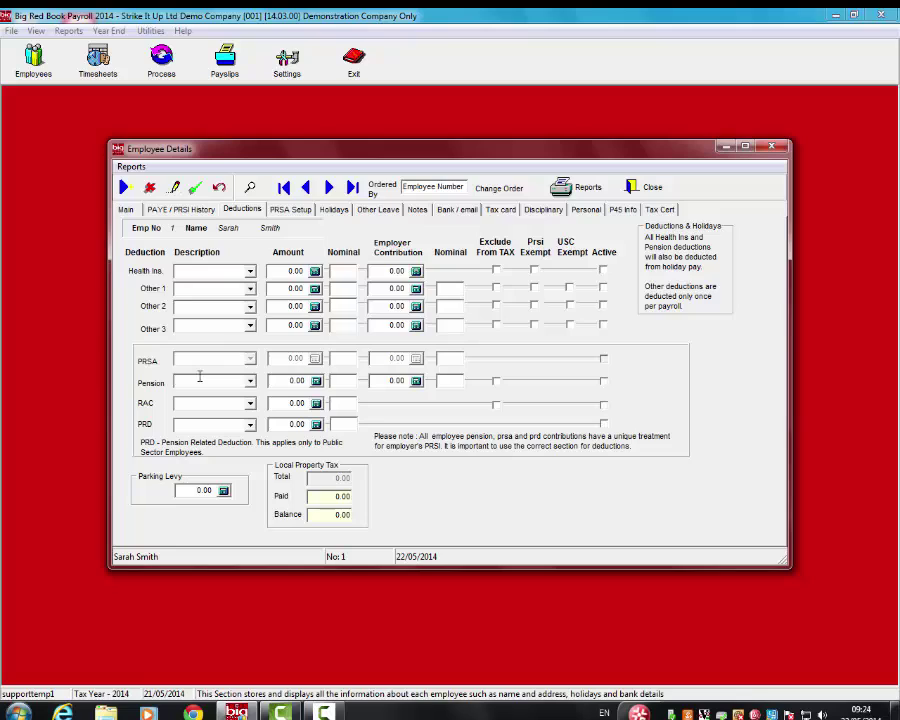
pyautogui.write('pension')
pyautogui.click(296, 381)
pyautogui.write('100')
pyautogui.click(390, 383)
# Step: Review the PRSA Setup fields, leaving Scheme Ref and Certificate Type unset, then view Holidays
pyautogui.click(287, 210)
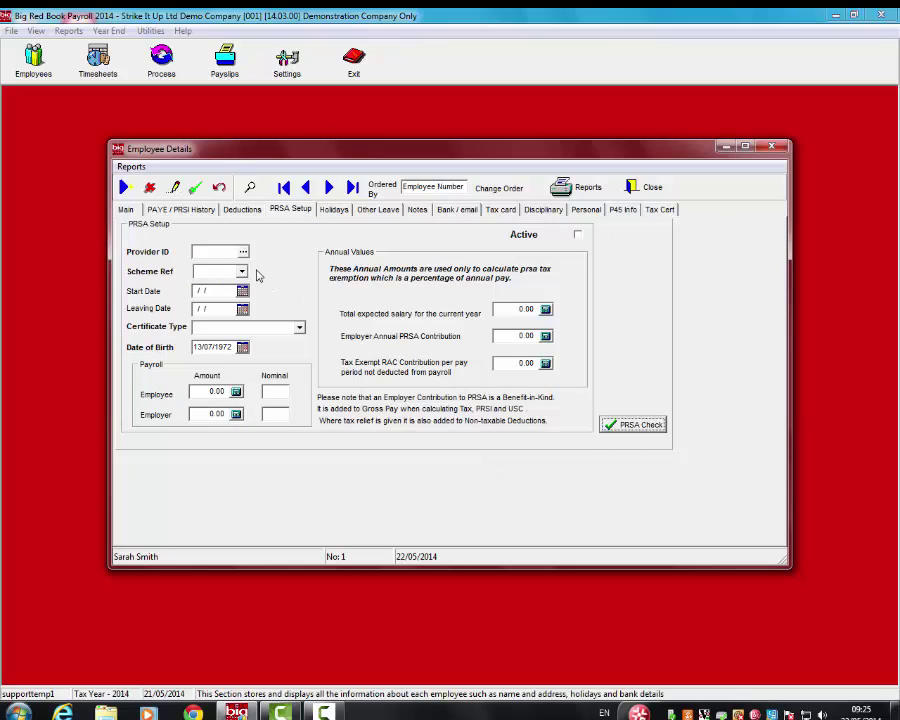
pyautogui.click(220, 251)
pyautogui.click(242, 272)
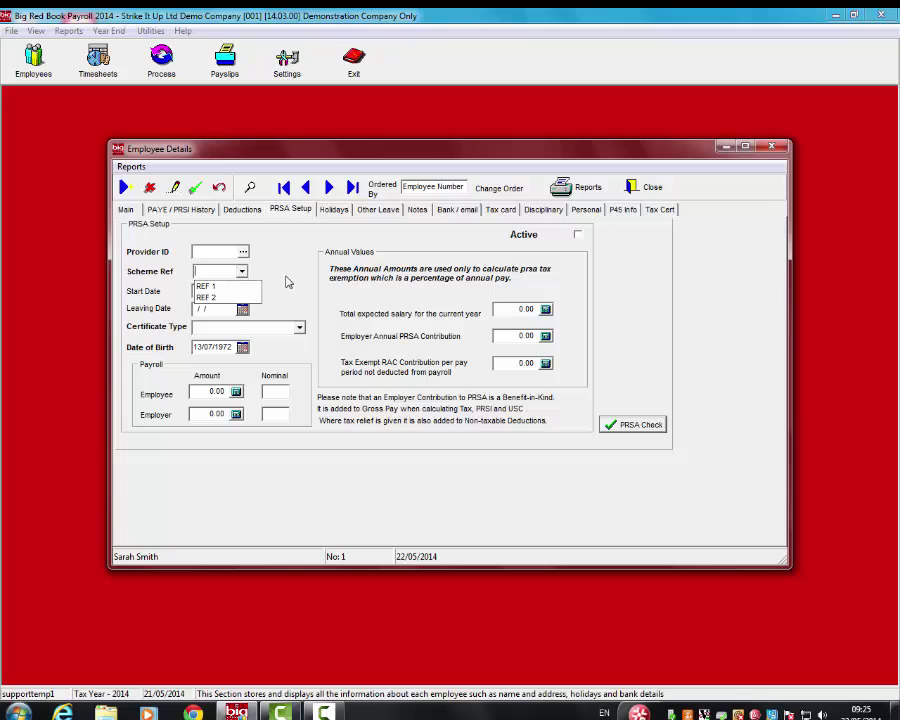
pyautogui.click(286, 281)
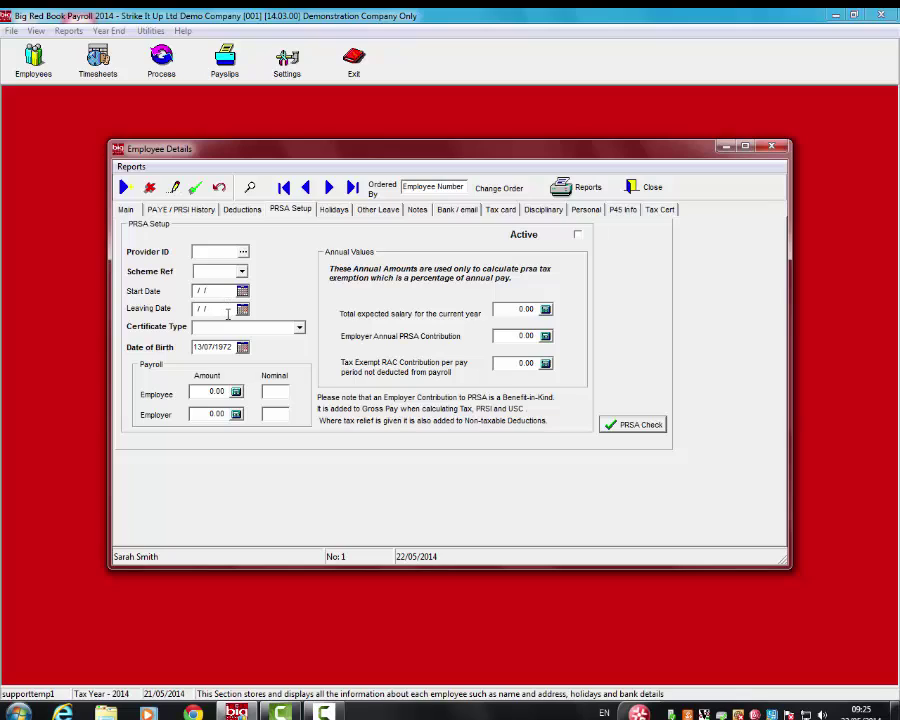
pyautogui.click(298, 328)
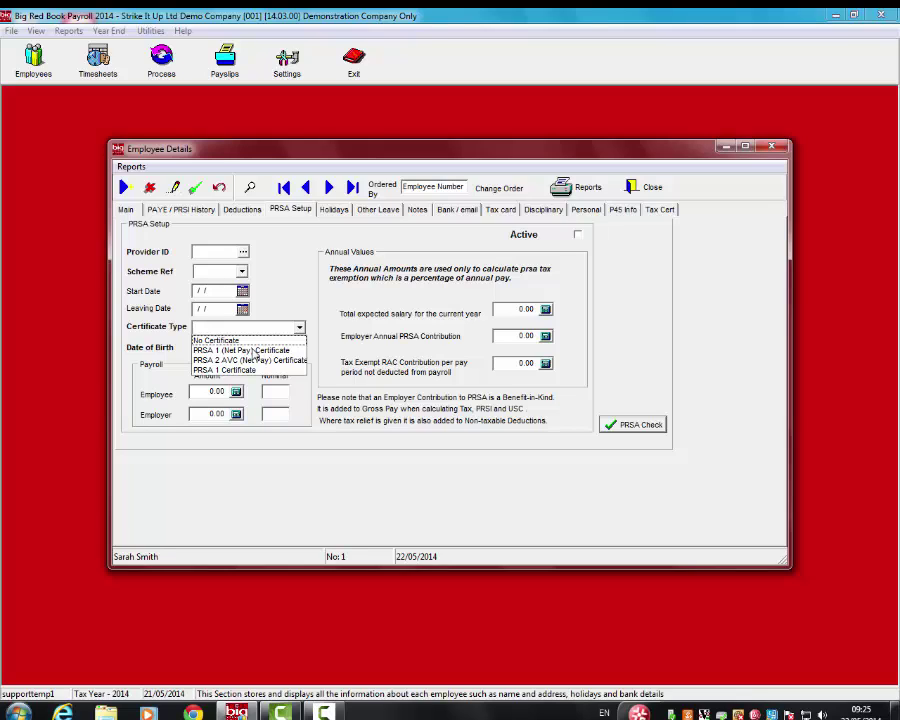
pyautogui.click(298, 310)
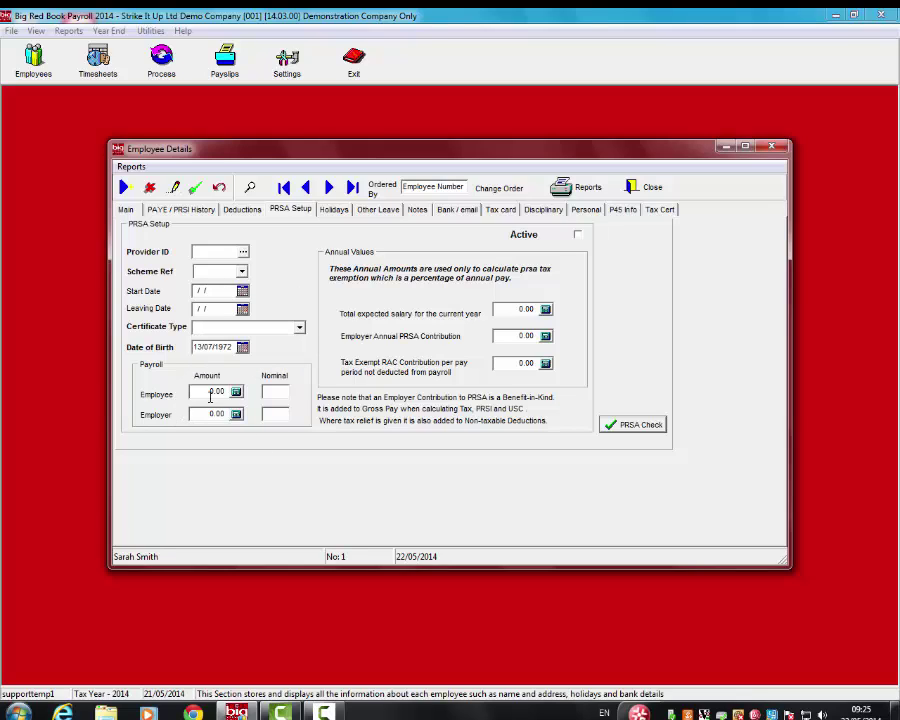
pyautogui.click(212, 418)
pyautogui.click(340, 210)
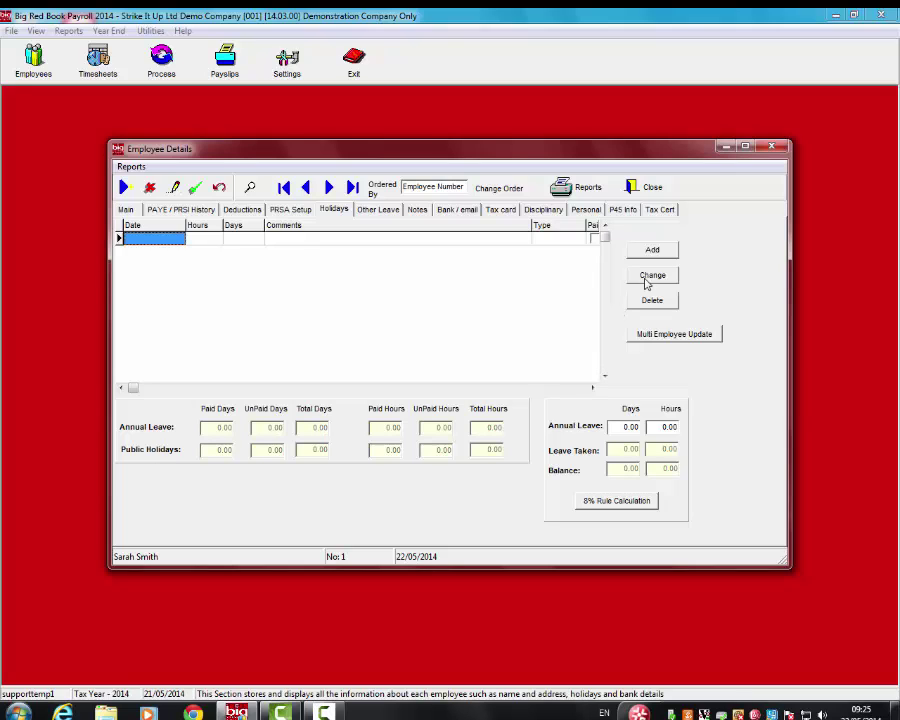
pyautogui.click(655, 249)
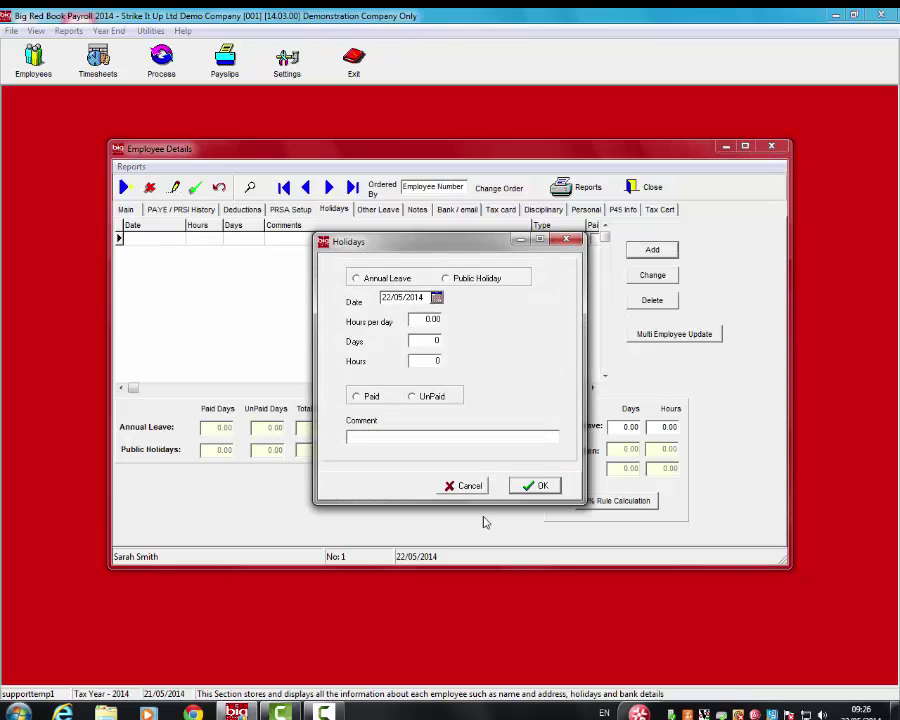
pyautogui.click(572, 243)
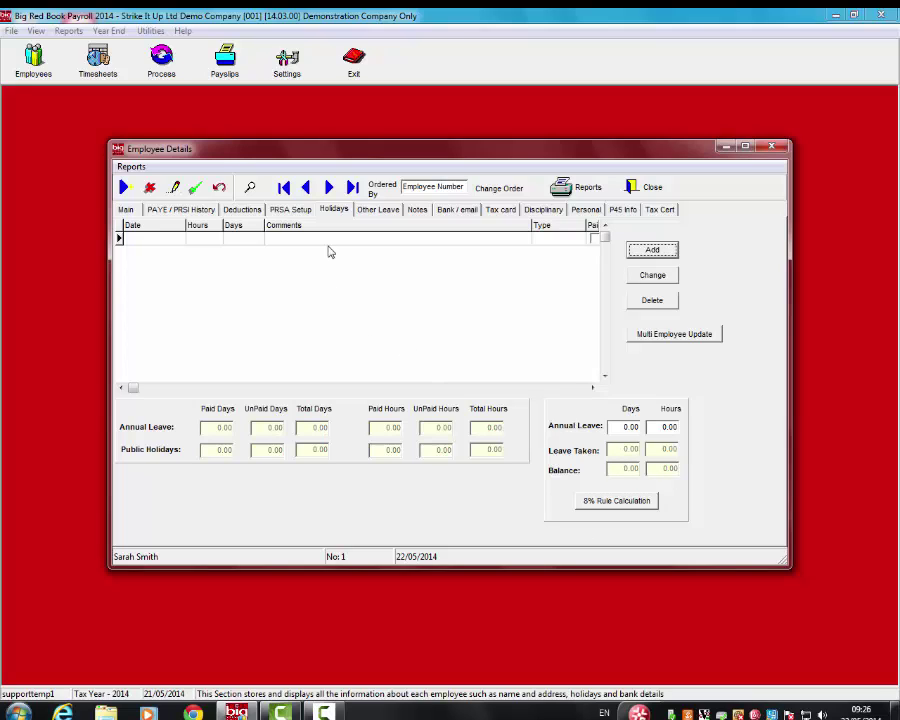
# Step: Browse Other Leave and Notes, then on Bank / email toggle Email payslip on and back off
pyautogui.click(378, 209)
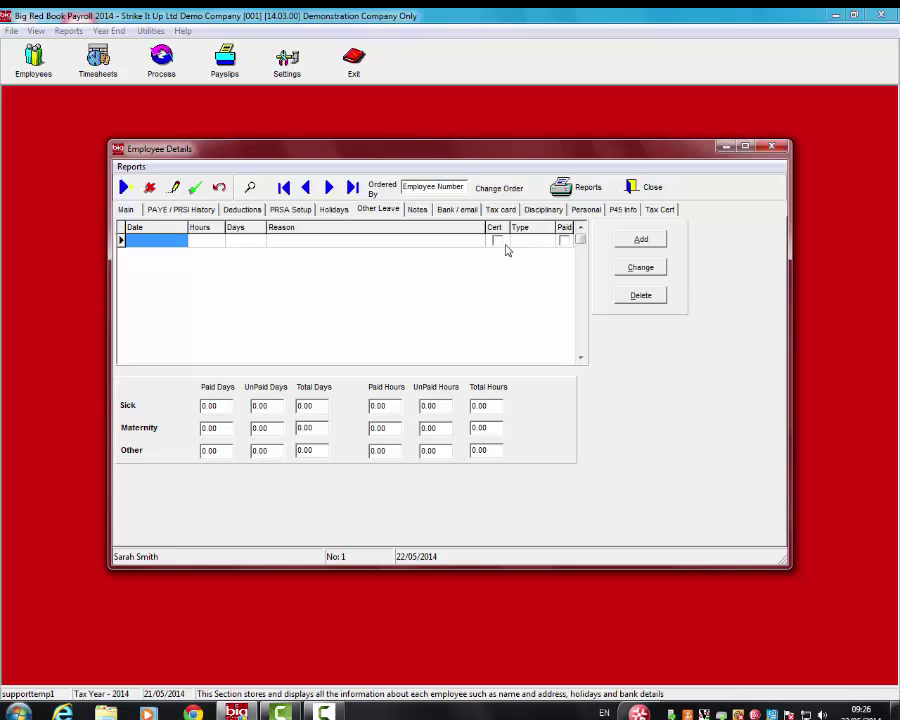
pyautogui.click(415, 208)
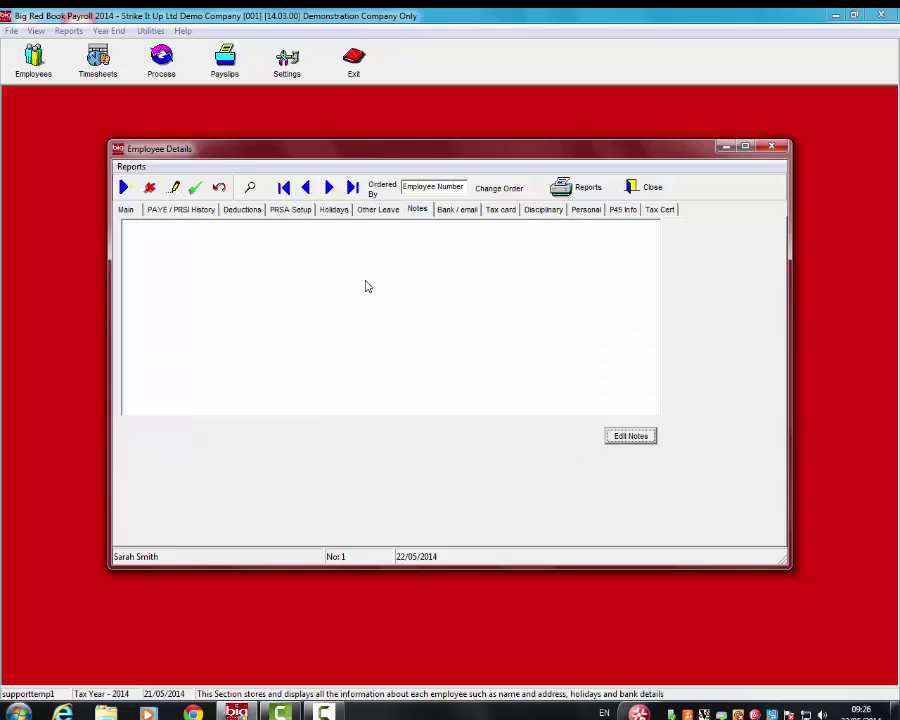
pyautogui.click(459, 210)
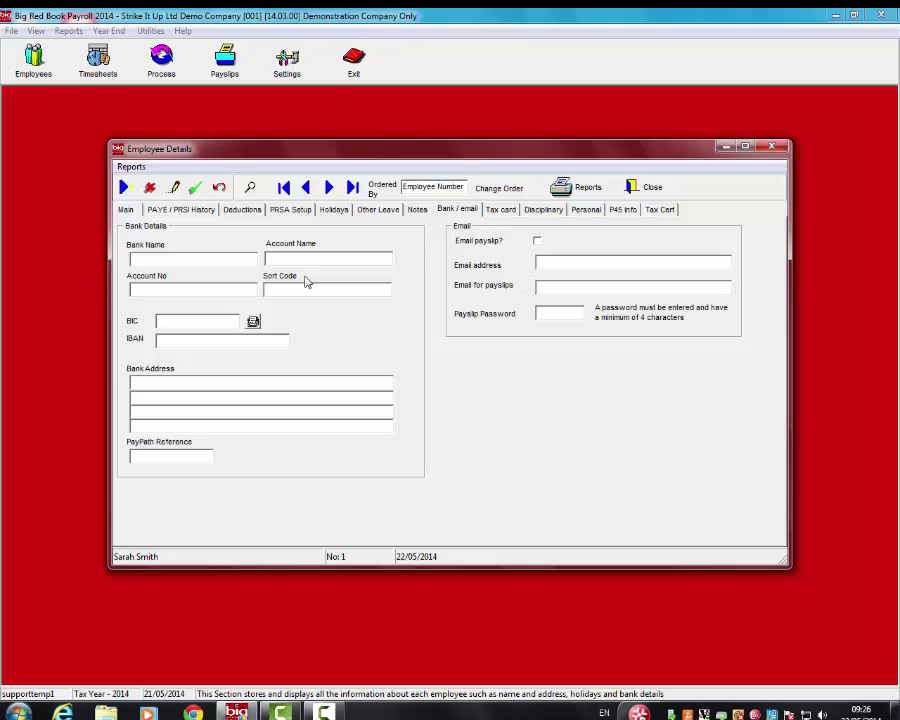
pyautogui.click(188, 341)
pyautogui.click(538, 242)
pyautogui.click(538, 243)
# Step: Look through the Tax card, Disciplinary, Personal, P45 Info and Tax Cert tabs, then close Employee Details
pyautogui.click(500, 208)
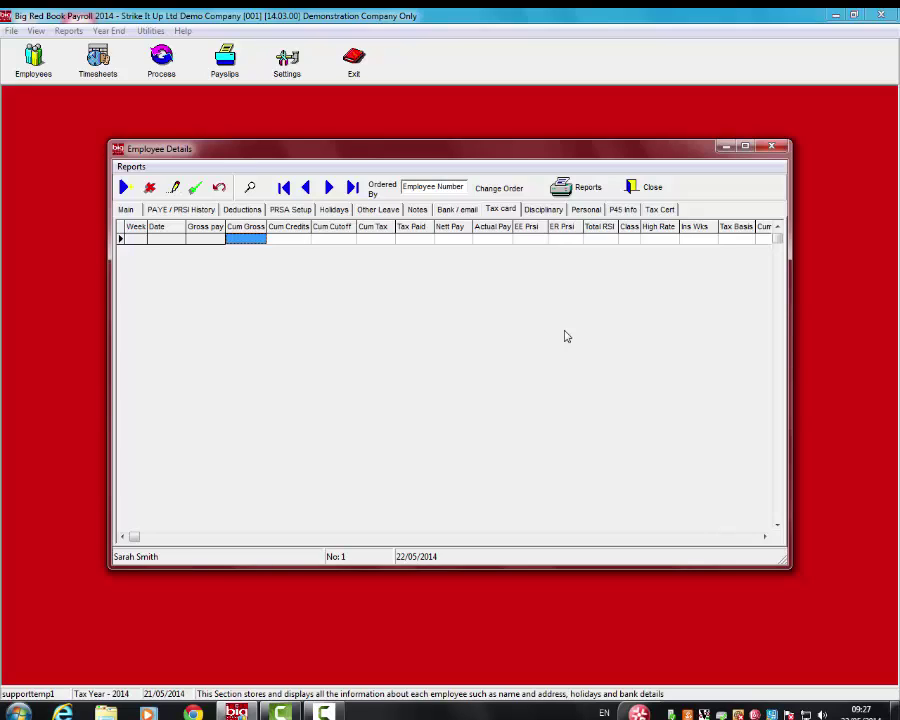
pyautogui.click(543, 209)
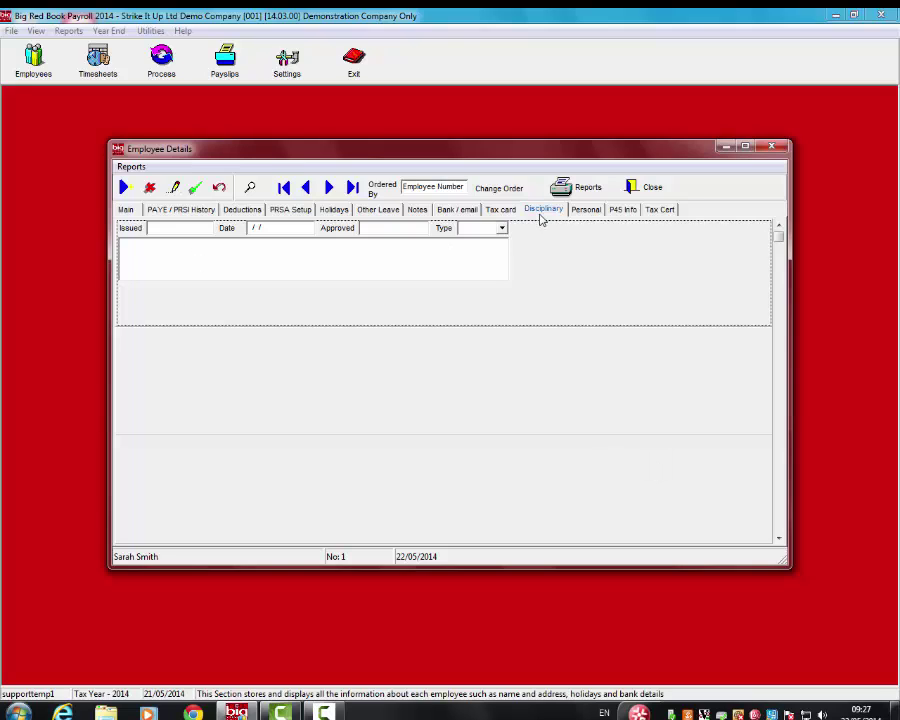
pyautogui.click(585, 210)
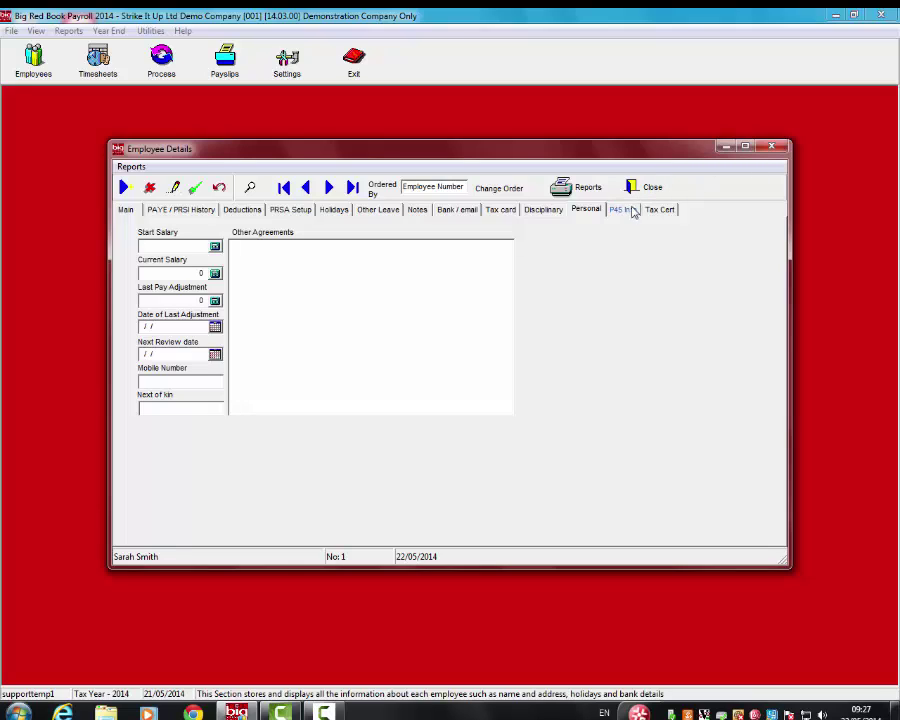
pyautogui.click(624, 210)
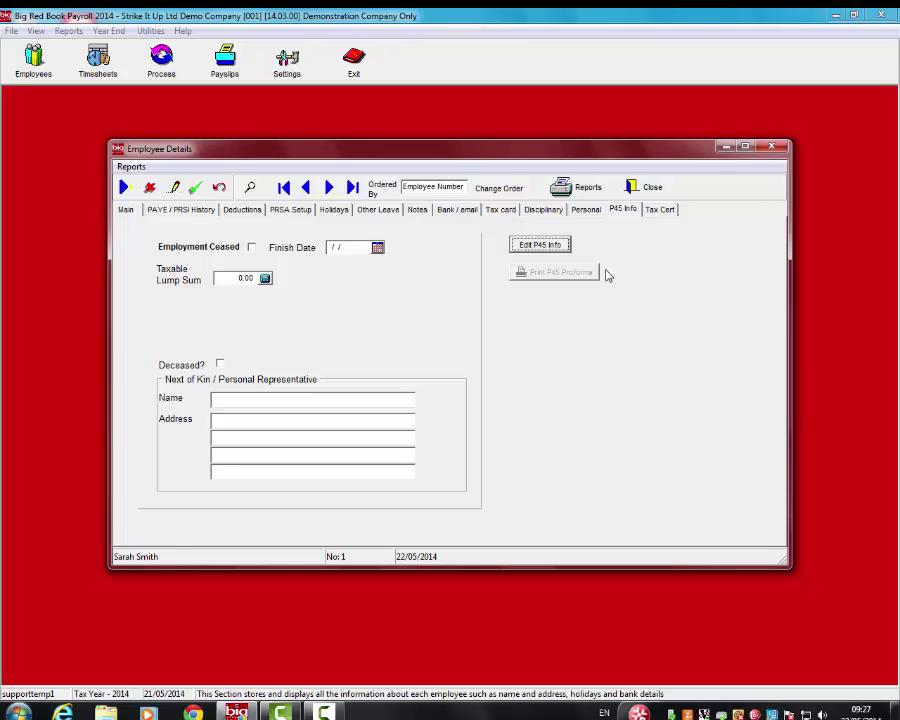
pyautogui.click(661, 209)
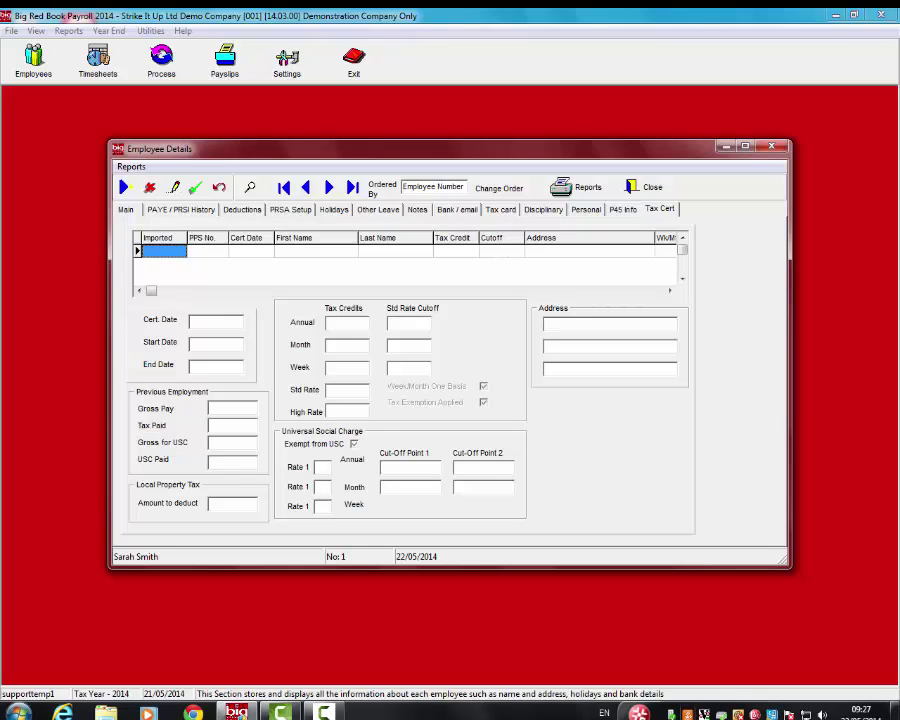
pyautogui.click(646, 187)
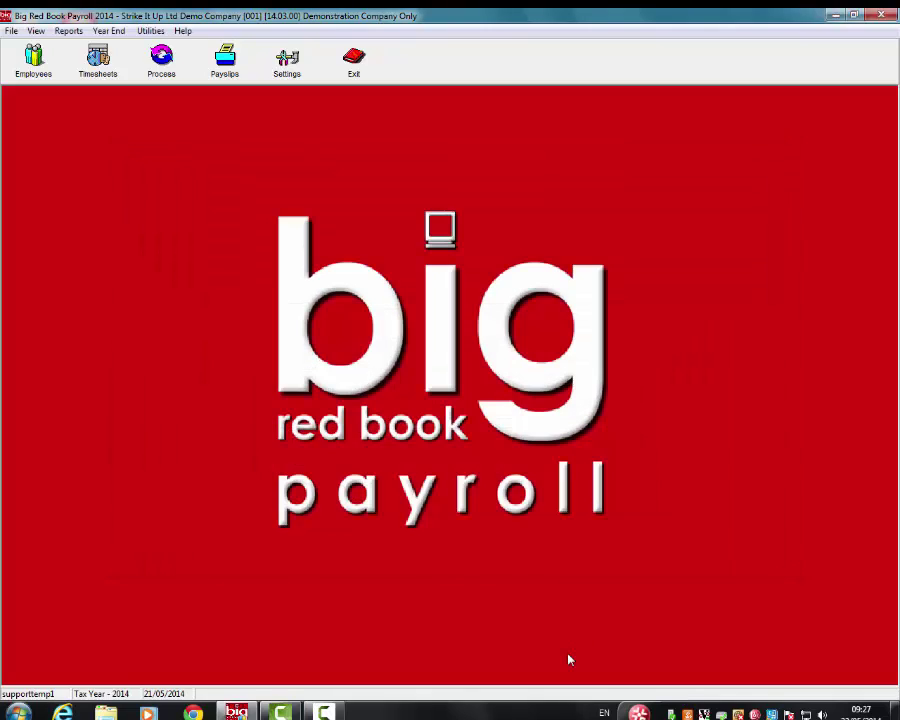